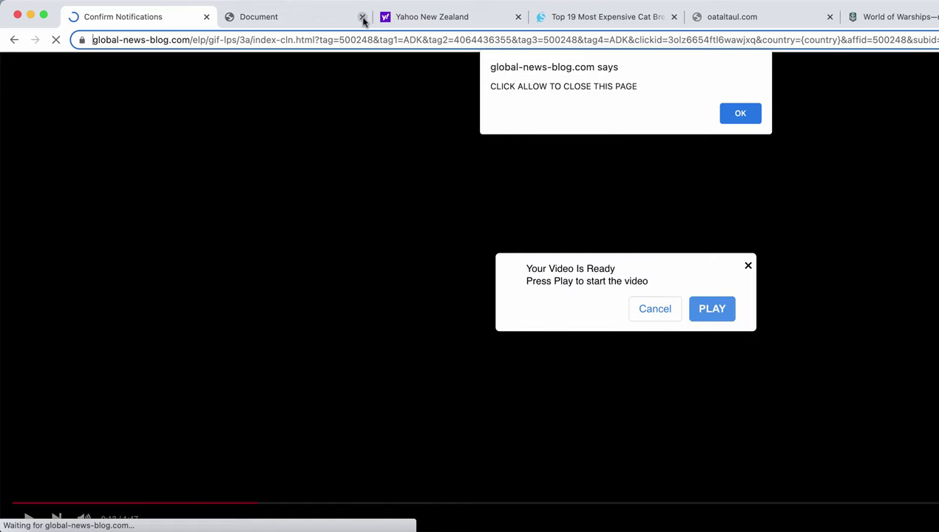
- Close the Document, Yahoo New Zealand, cat breeds and oataltaul.com tabs, then narrow the window
{"action": "left_click", "coordinate": [362, 17]}
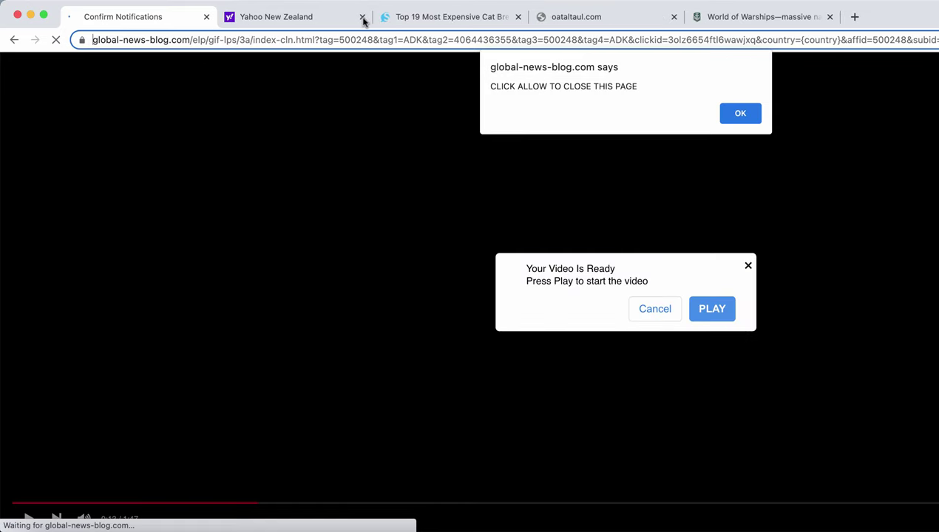
{"action": "left_click", "coordinate": [362, 17]}
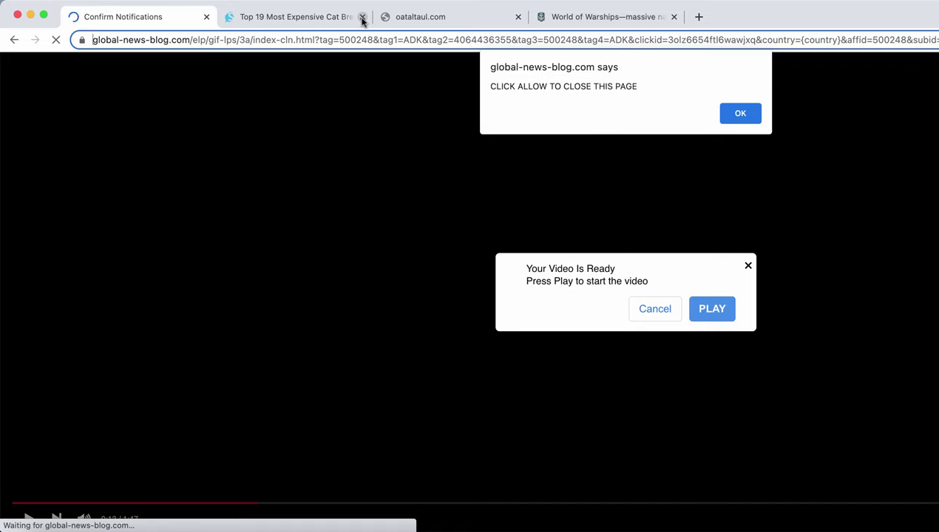
{"action": "left_click", "coordinate": [362, 17]}
{"action": "left_click", "coordinate": [363, 18]}
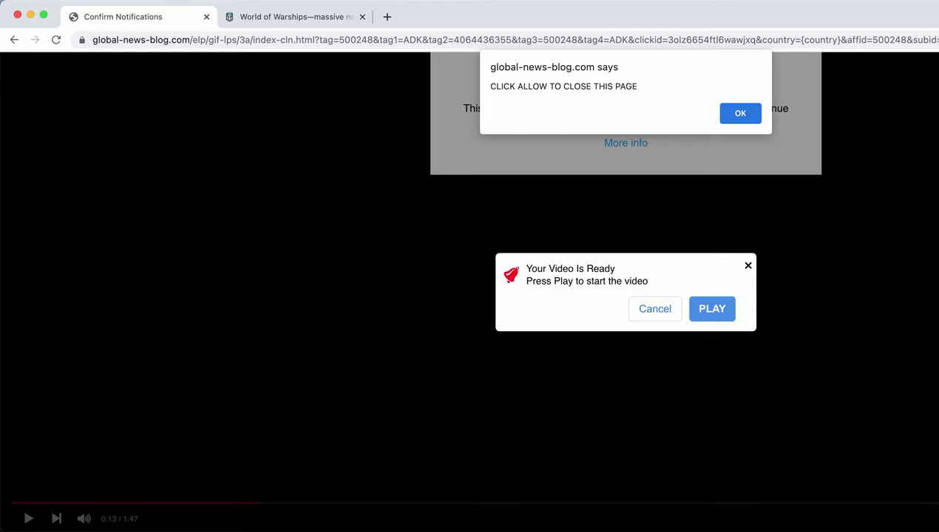
{"action": "left_click_drag", "start_coordinate": [933, 129], "coordinate": [938, 129]}
- Go from Chrome's main menu into Settings and on to the per-site permission settings
{"action": "left_click", "coordinate": [932, 40]}
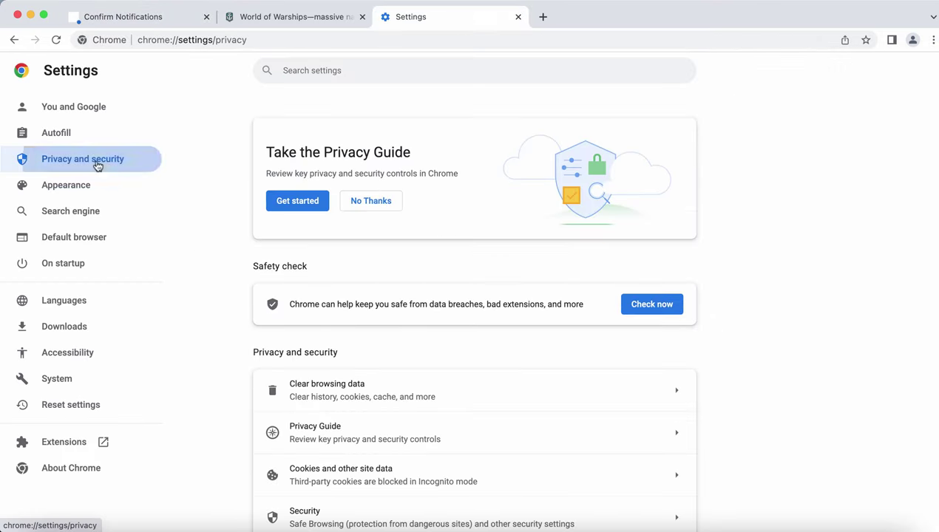
{"action": "scroll", "coordinate": [400, 495], "scroll_direction": "down", "scroll_amount": 2}
{"action": "left_click", "coordinate": [363, 503]}
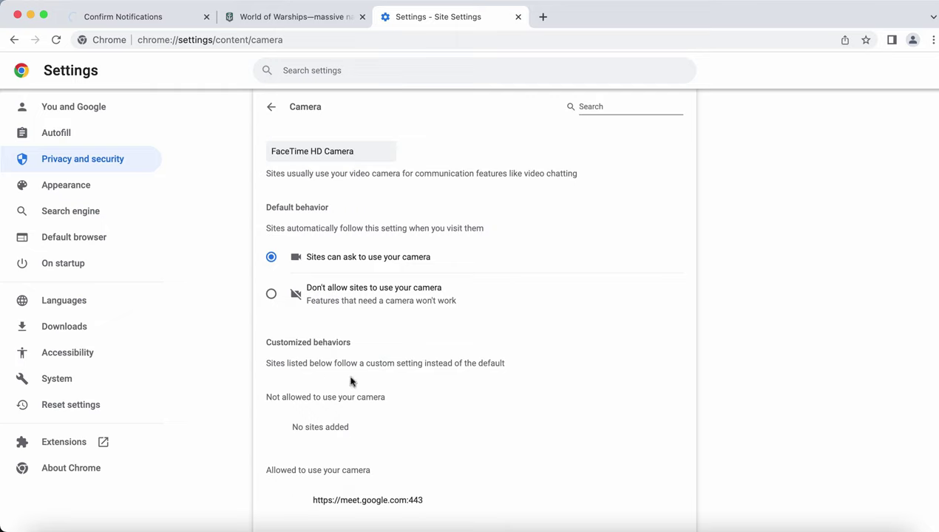
- Open Notifications permissions and review the four blocked sites and the allowed spam news sites
{"action": "scroll", "coordinate": [266, 119], "scroll_direction": "down", "scroll_amount": 1}
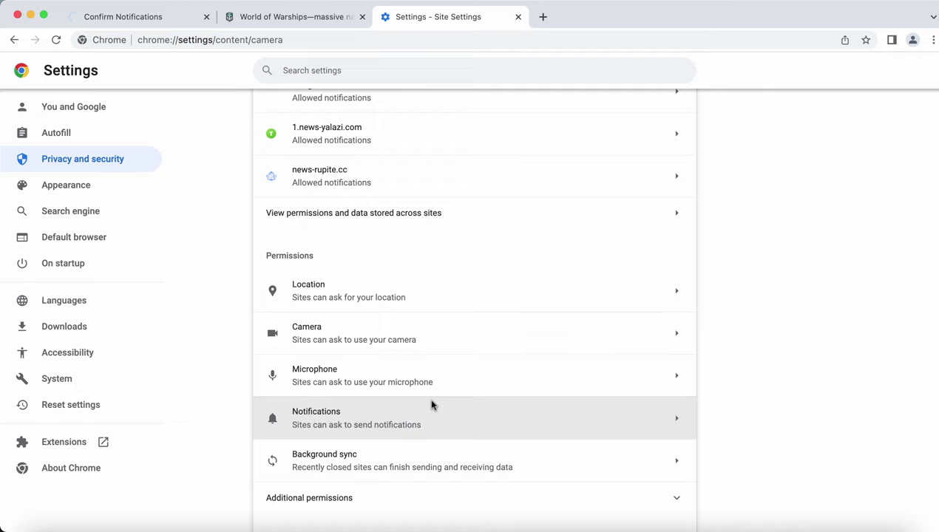
{"action": "left_click", "coordinate": [501, 408]}
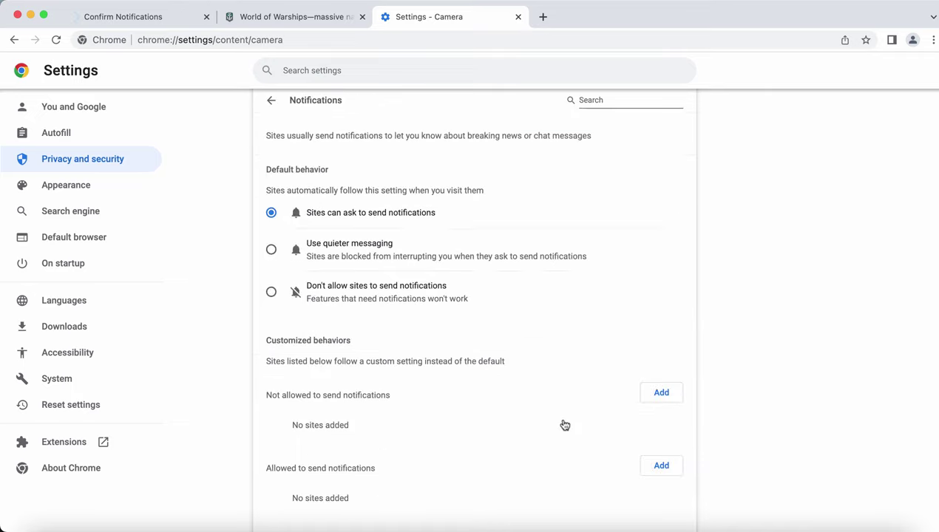
{"action": "scroll", "coordinate": [740, 385], "scroll_direction": "down", "scroll_amount": 1}
{"action": "scroll", "coordinate": [444, 387], "scroll_direction": "down", "scroll_amount": 3}
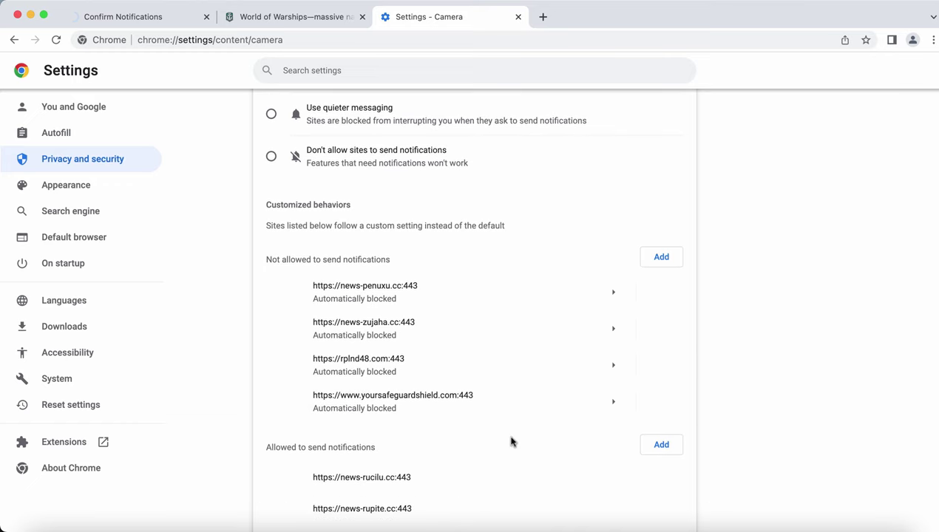
{"action": "scroll", "coordinate": [521, 443], "scroll_direction": "down", "scroll_amount": 1}
{"action": "scroll", "coordinate": [531, 443], "scroll_direction": "down", "scroll_amount": 1}
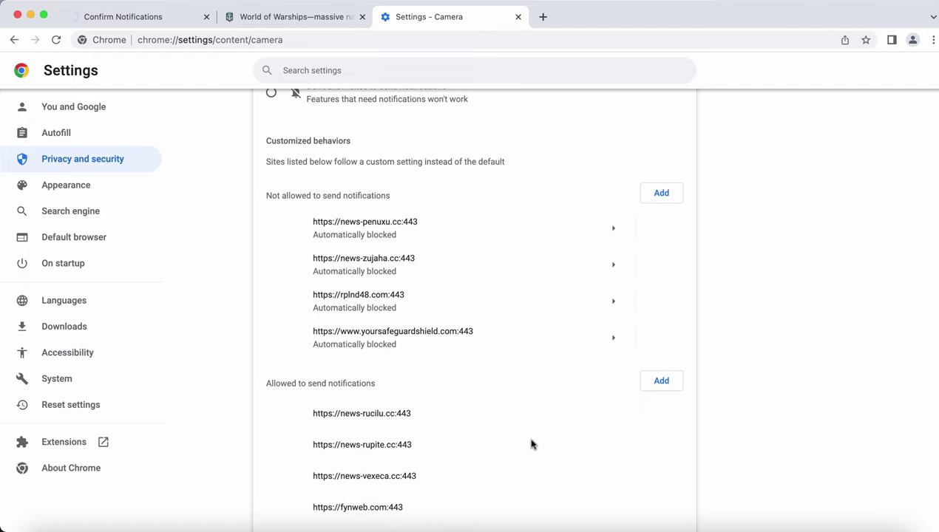
{"action": "scroll", "coordinate": [584, 451], "scroll_direction": "down", "scroll_amount": 1}
{"action": "scroll", "coordinate": [592, 381], "scroll_direction": "up", "scroll_amount": 1}
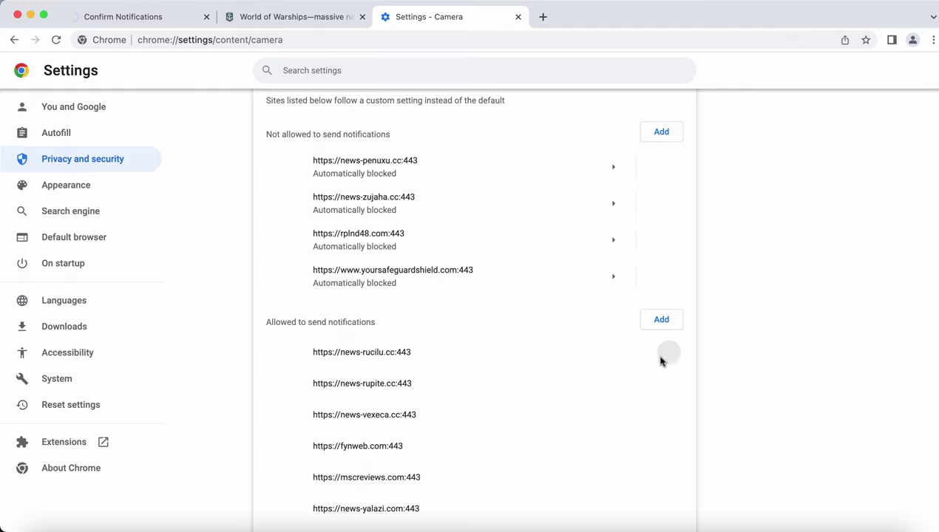
- Load combocleaner.com in Chrome, then launch Combo Cleaner from the Dock
{"action": "mouse_move", "coordinate": [431, 414]}
{"action": "left_click", "coordinate": [411, 35]}
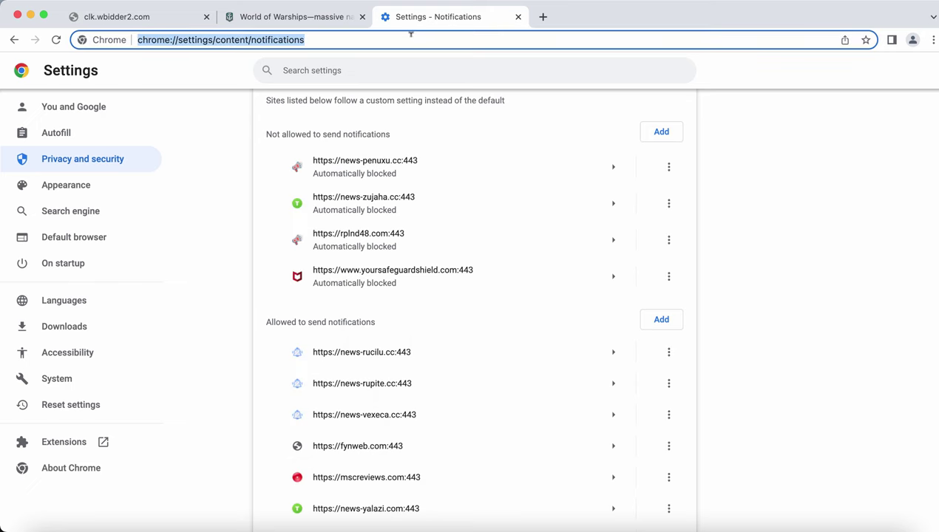
{"action": "type", "text": "c"}
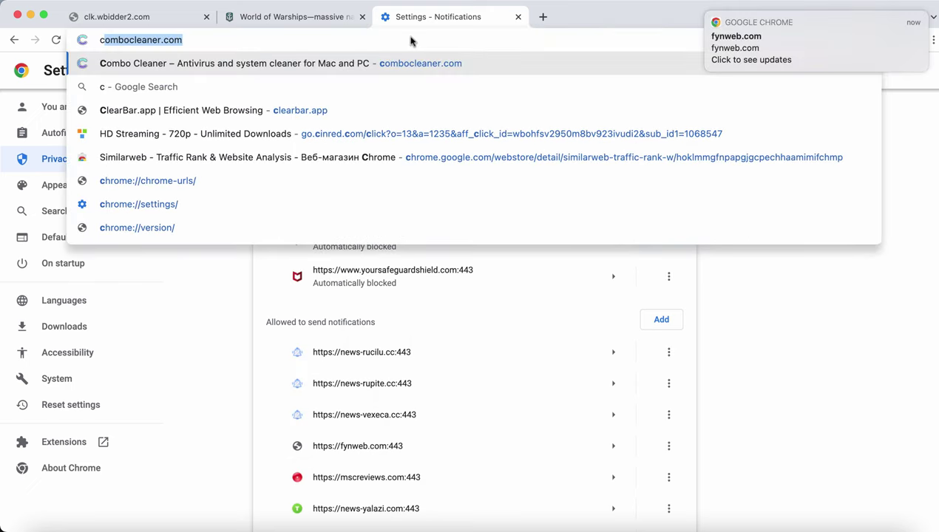
{"action": "key", "text": "Return"}
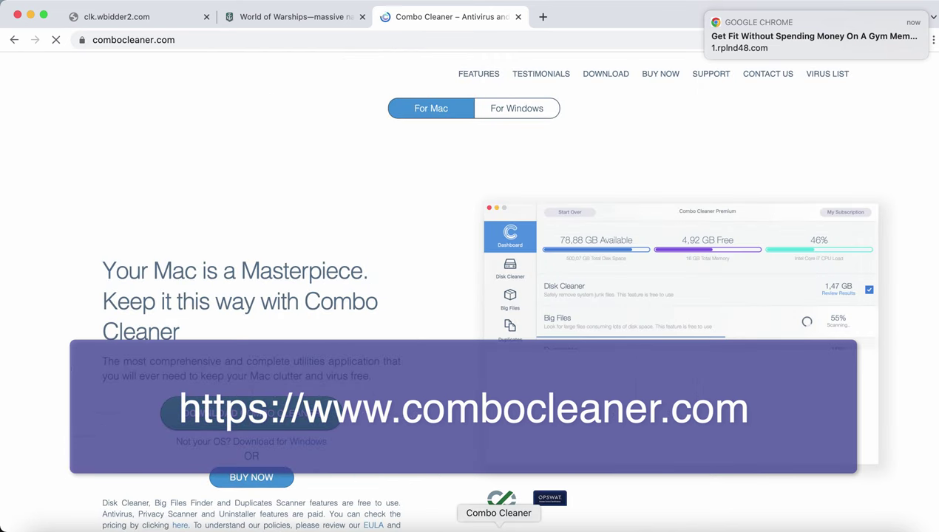
{"action": "left_click", "coordinate": [498, 526]}
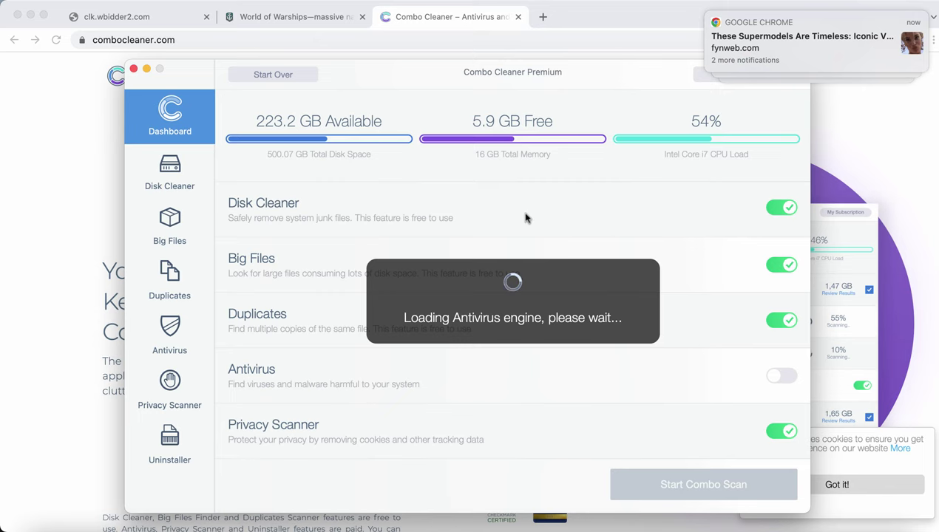
{"action": "left_click_drag", "start_coordinate": [516, 77], "coordinate": [514, 79]}
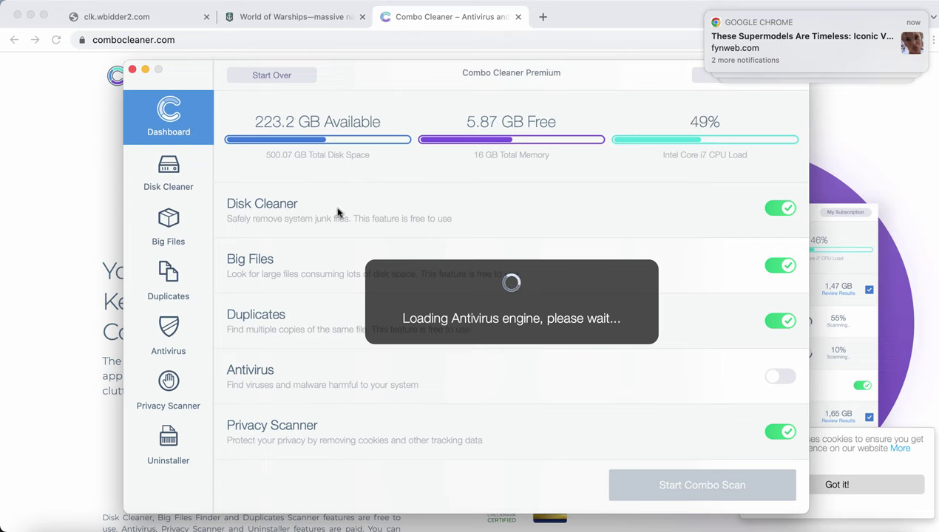
{"action": "left_click_drag", "start_coordinate": [609, 80], "coordinate": [600, 80]}
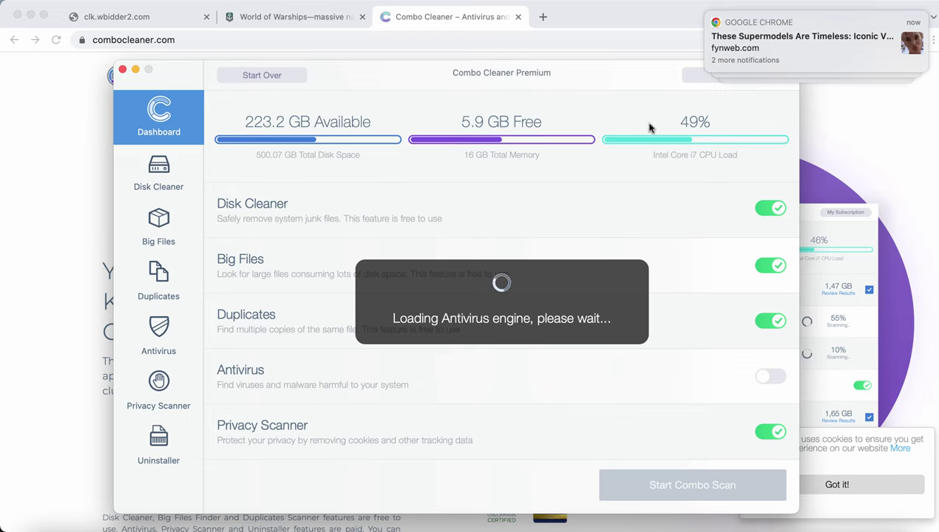
- Start the Combo Scan and follow the Antivirus quick scan's progress
{"action": "left_click", "coordinate": [672, 485]}
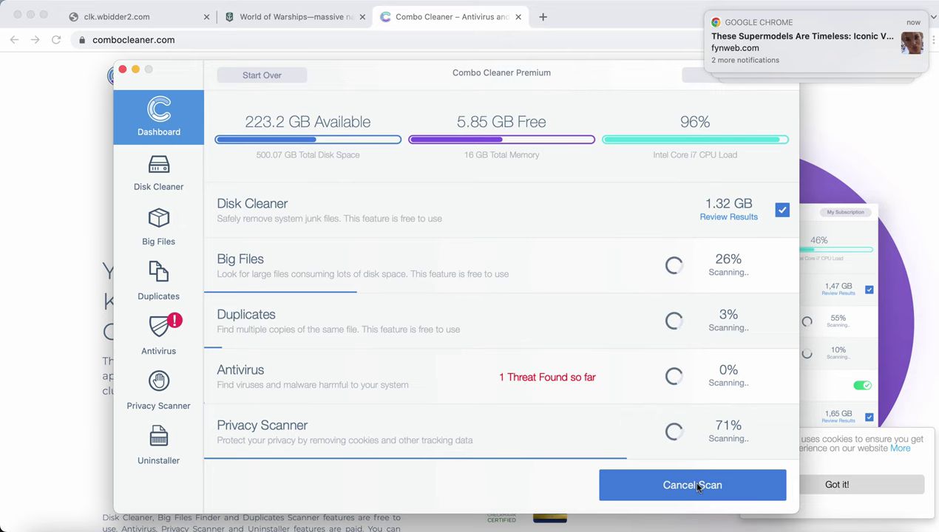
{"action": "left_click", "coordinate": [165, 337]}
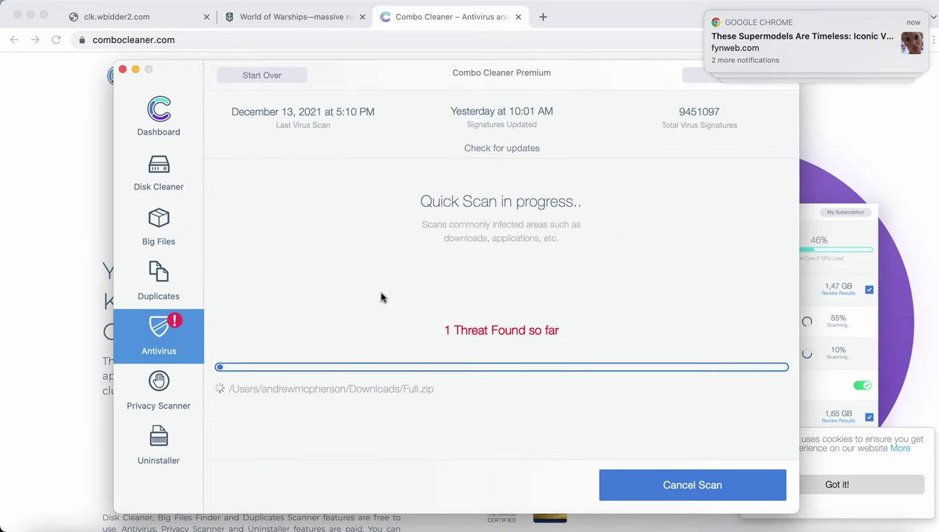